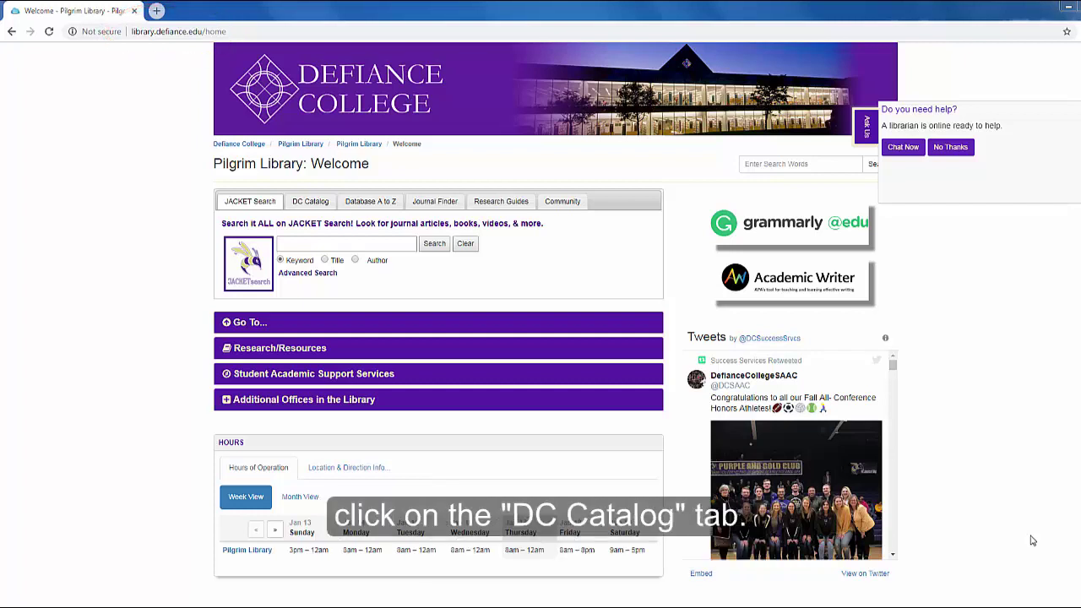
Step: Open the OhioLINK catalog from the library's DC Catalog search options and search it for "parkour"
{"action": "left_click", "coordinate": [311, 205]}
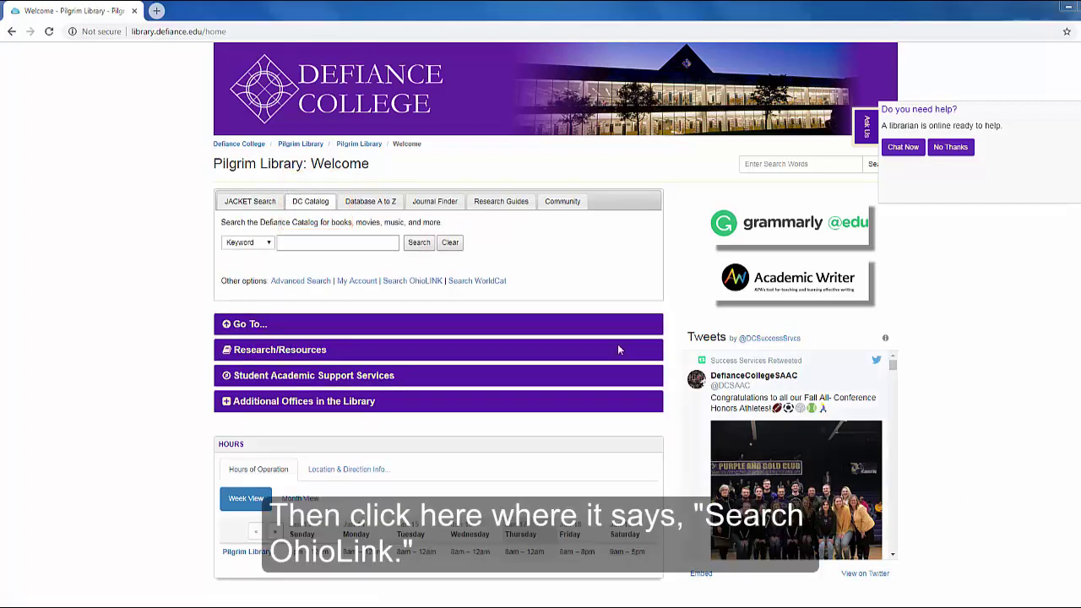
{"action": "left_click", "coordinate": [413, 281]}
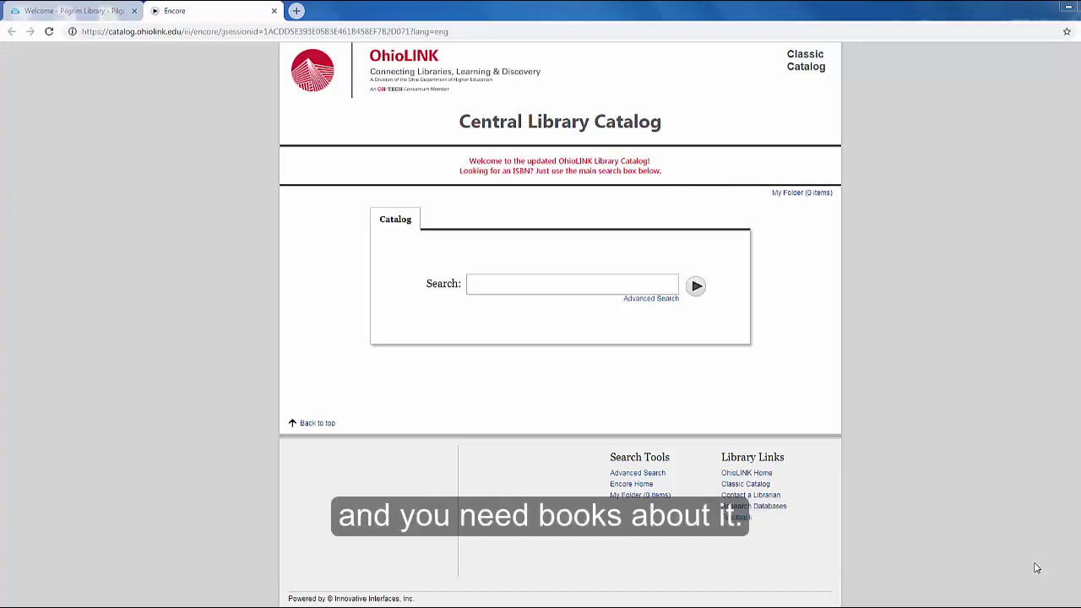
{"action": "left_click", "coordinate": [507, 289]}
{"action": "type", "text": "park"}
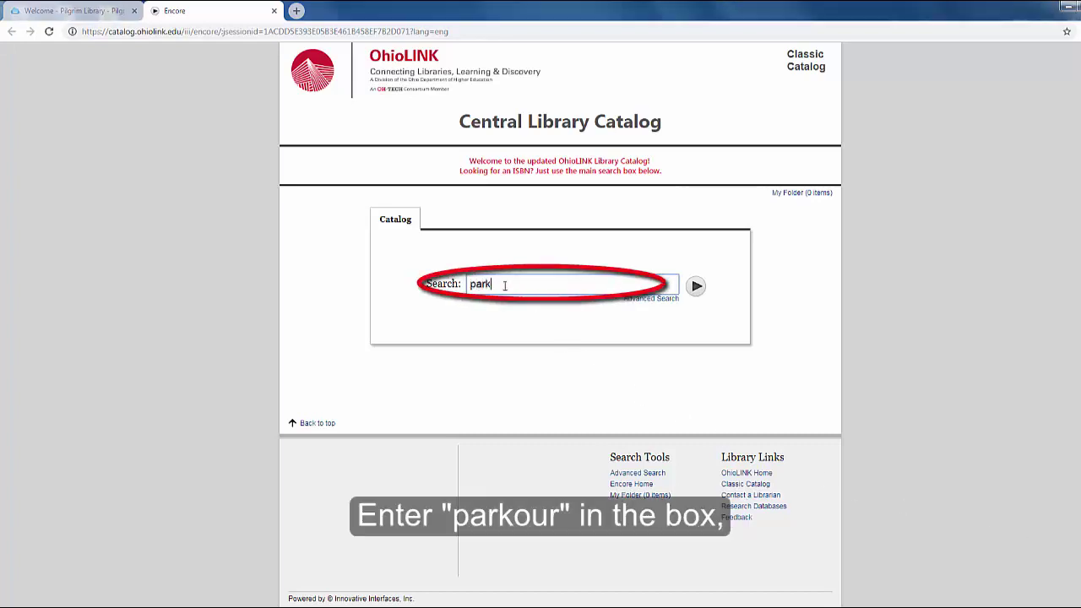
{"action": "type", "text": "our"}
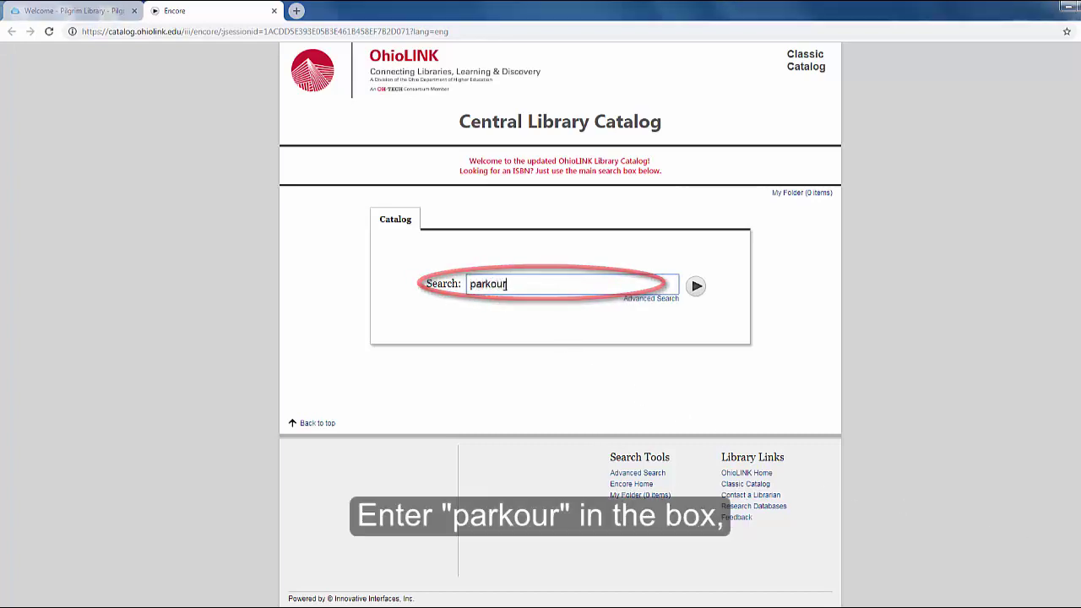
{"action": "left_click", "coordinate": [694, 288]}
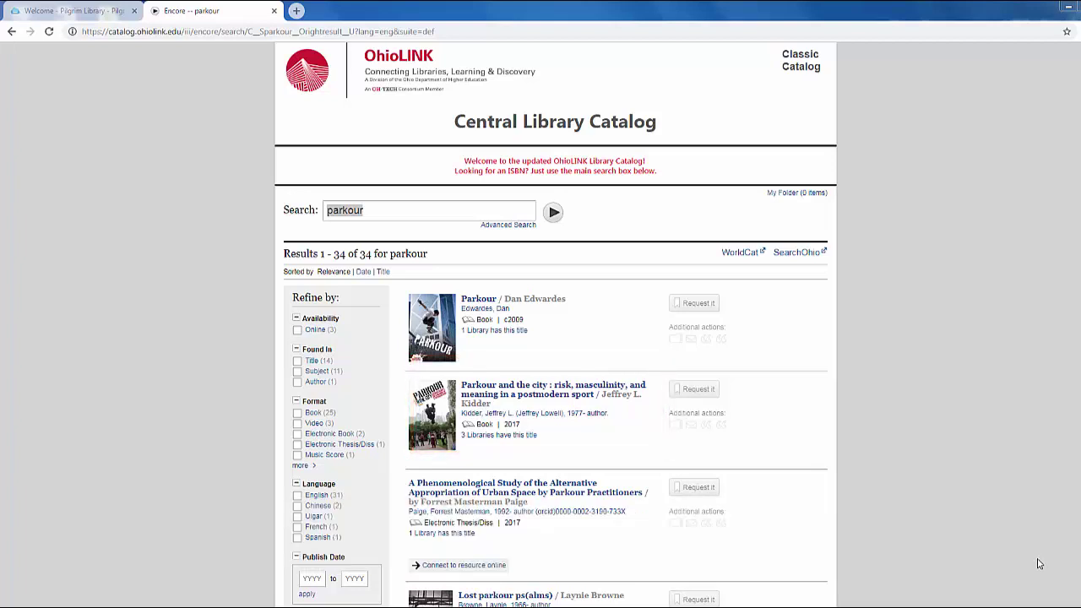
Step: Open the record for the book "Parkour and the city" and check the availability of its copies at the OhioLINK libraries
{"action": "left_click", "coordinate": [525, 394]}
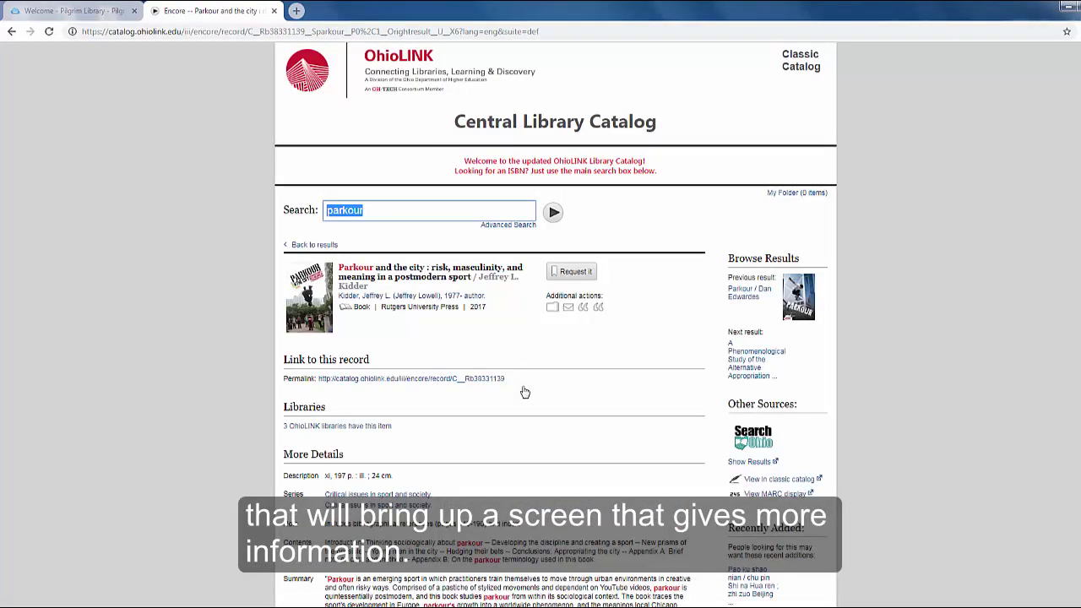
{"action": "left_click", "coordinate": [962, 466]}
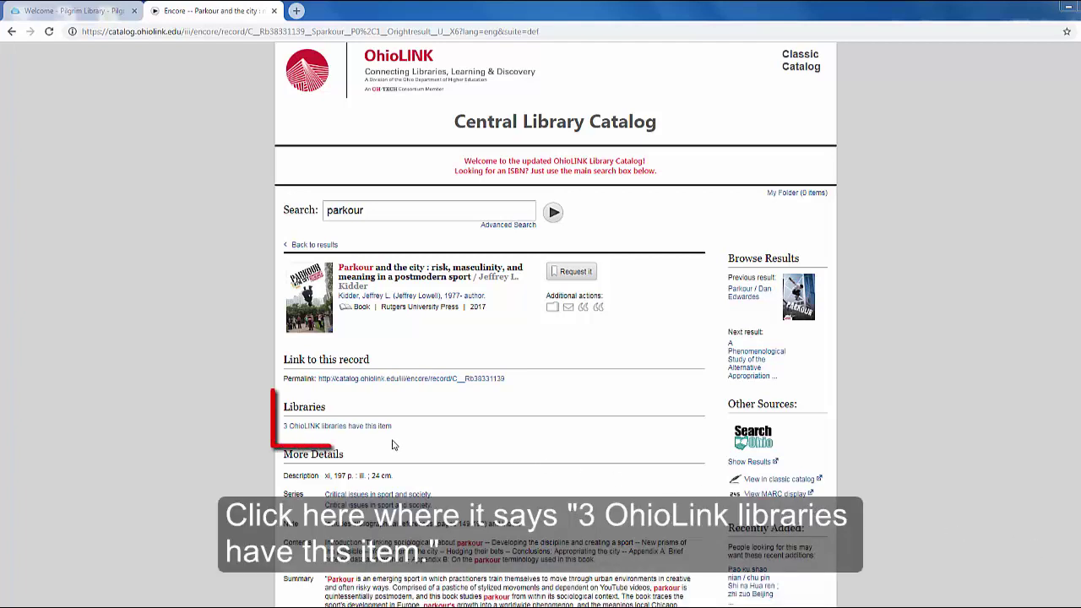
{"action": "left_click", "coordinate": [357, 431]}
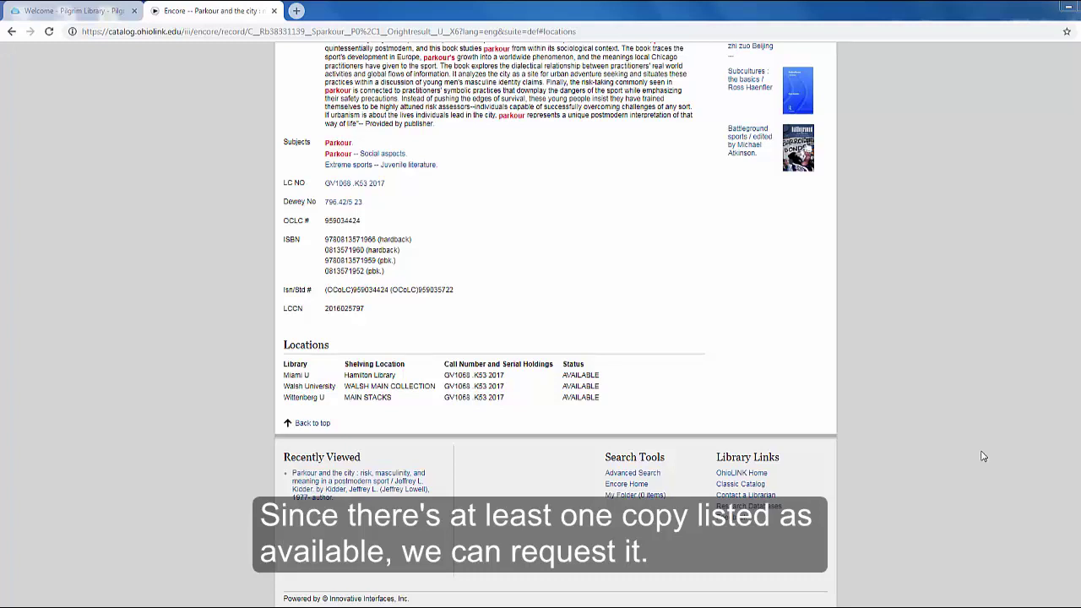
Step: Request "Parkour and the city" and submit Defiance College as the home institution
{"action": "scroll", "coordinate": [897, 495], "scroll_direction": "up", "scroll_amount": 5}
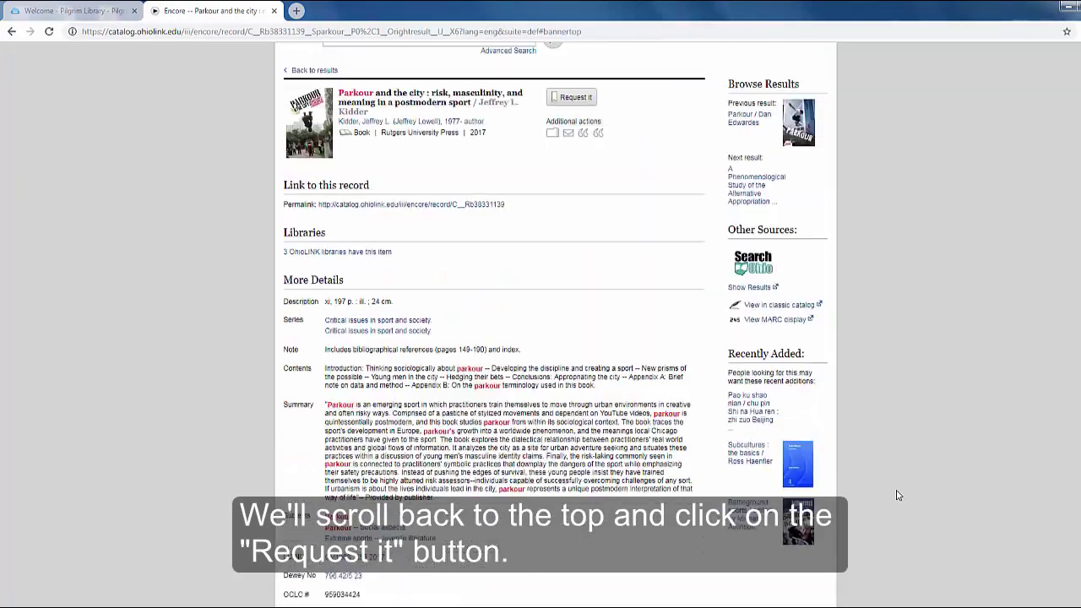
{"action": "scroll", "coordinate": [897, 495], "scroll_direction": "up", "scroll_amount": 2}
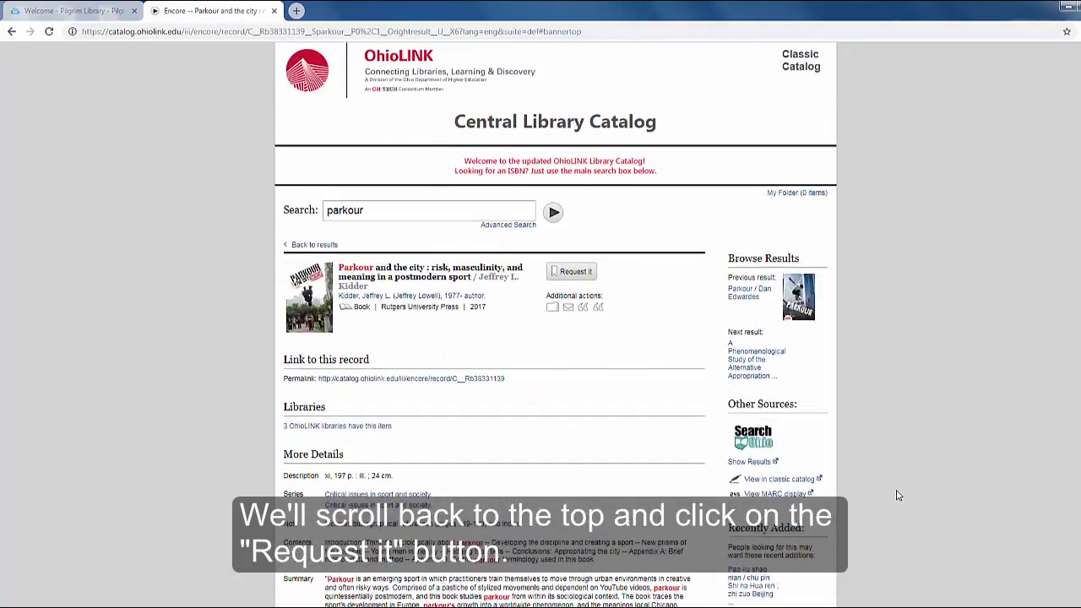
{"action": "left_click", "coordinate": [575, 271]}
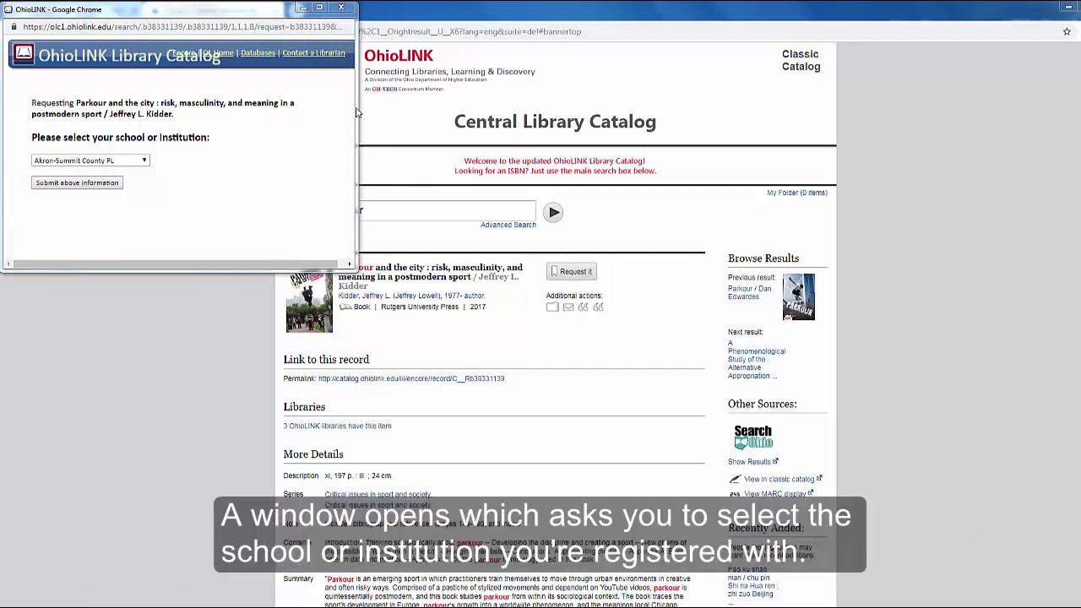
{"action": "left_click", "coordinate": [320, 9]}
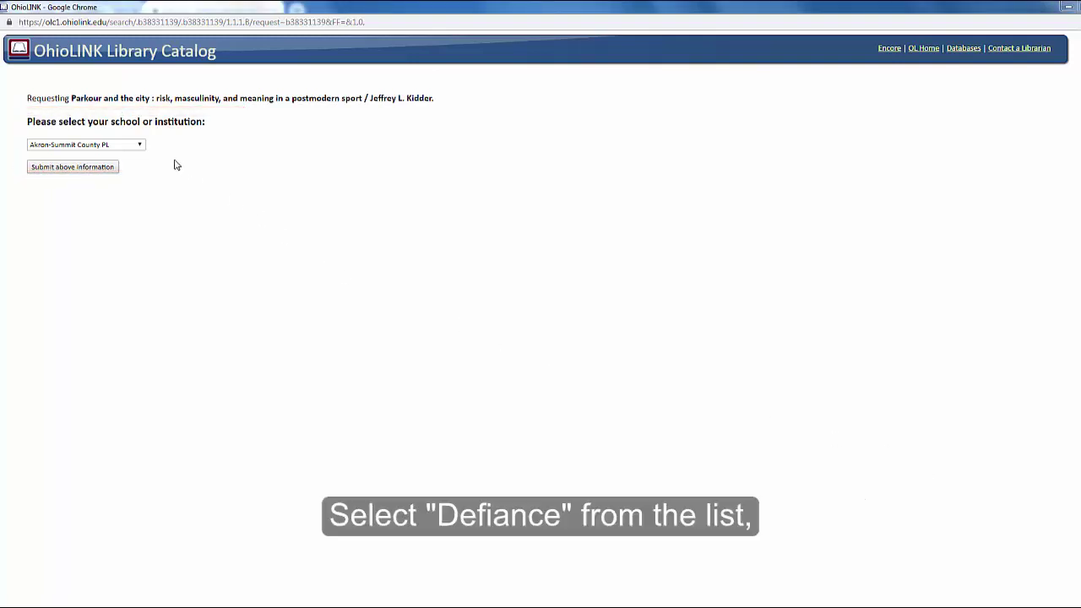
{"action": "left_click", "coordinate": [140, 144]}
{"action": "left_click_drag", "start_coordinate": [142, 181], "coordinate": [141, 209]}
{"action": "left_click", "coordinate": [108, 262]}
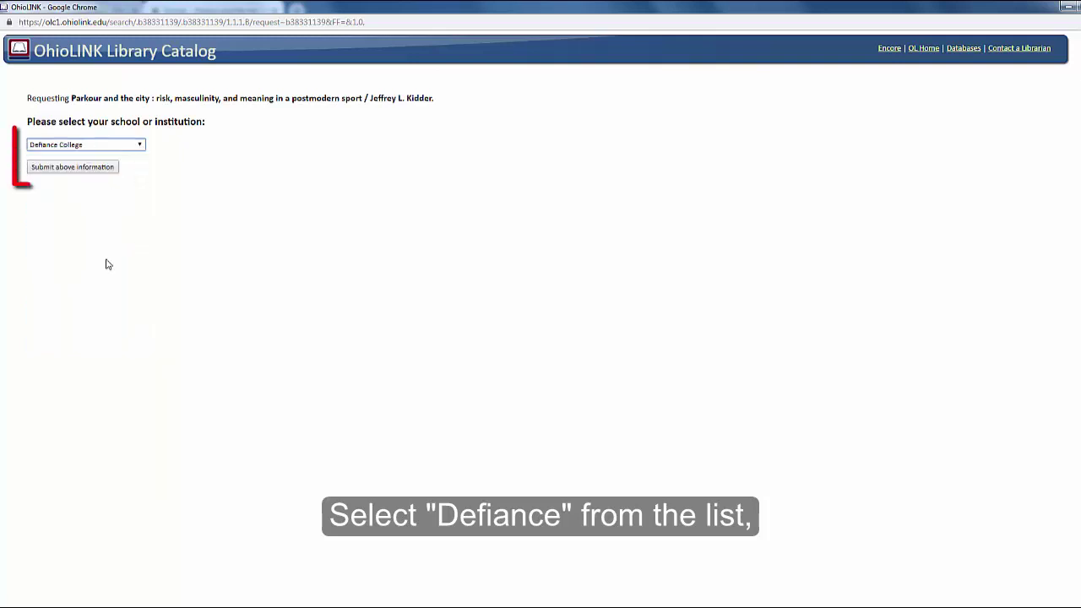
{"action": "left_click", "coordinate": [96, 172]}
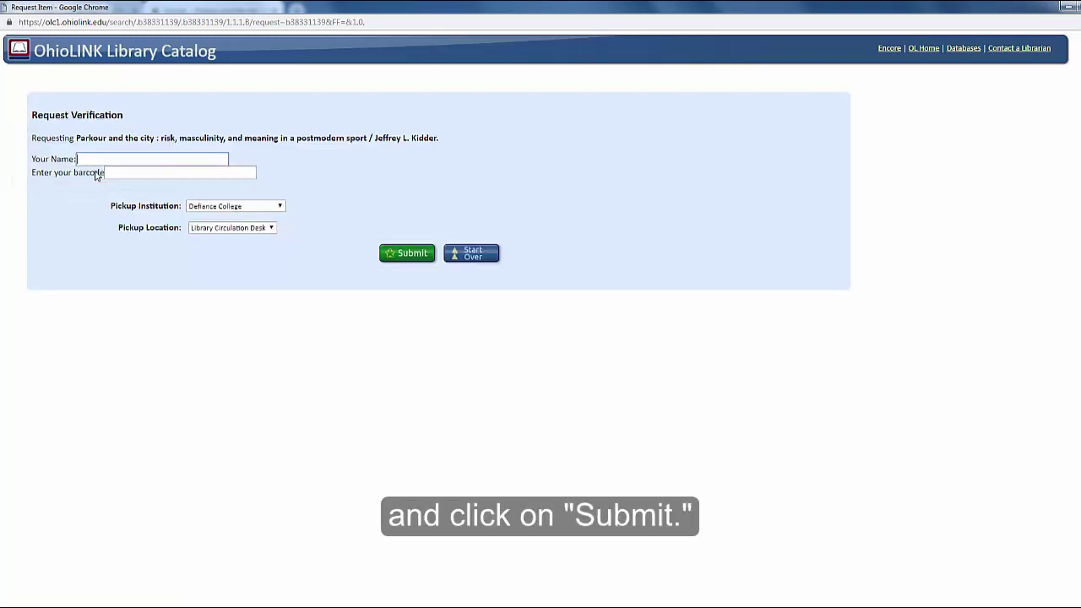
Step: Enter the patron's name and the ID card barcode in the request verification form
{"action": "left_click", "coordinate": [168, 159]}
{"action": "type", "text": "smith john"}
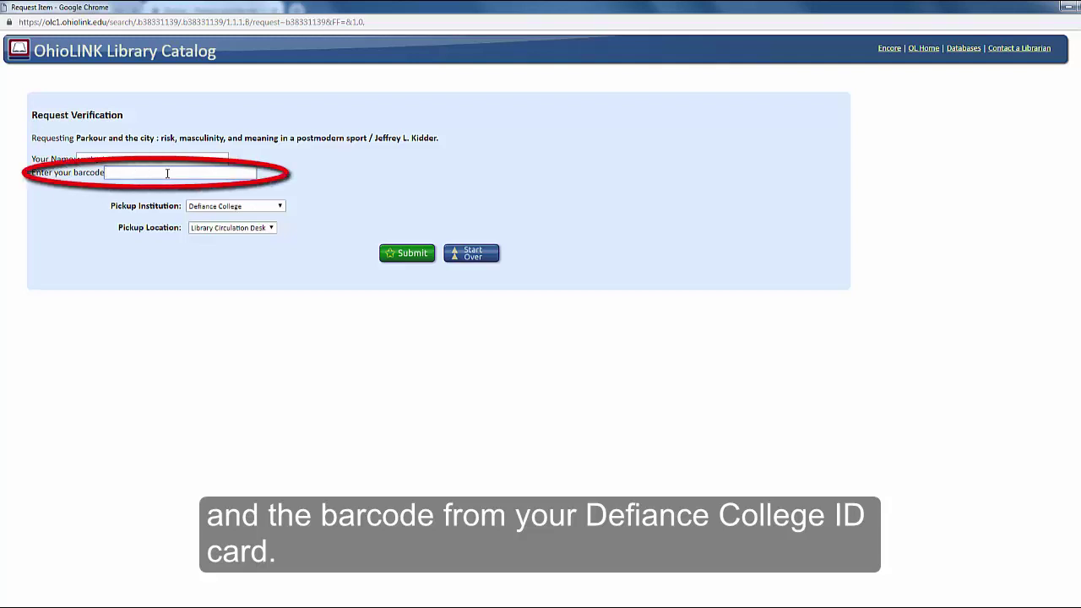
{"action": "type", "text": "••••••••"}
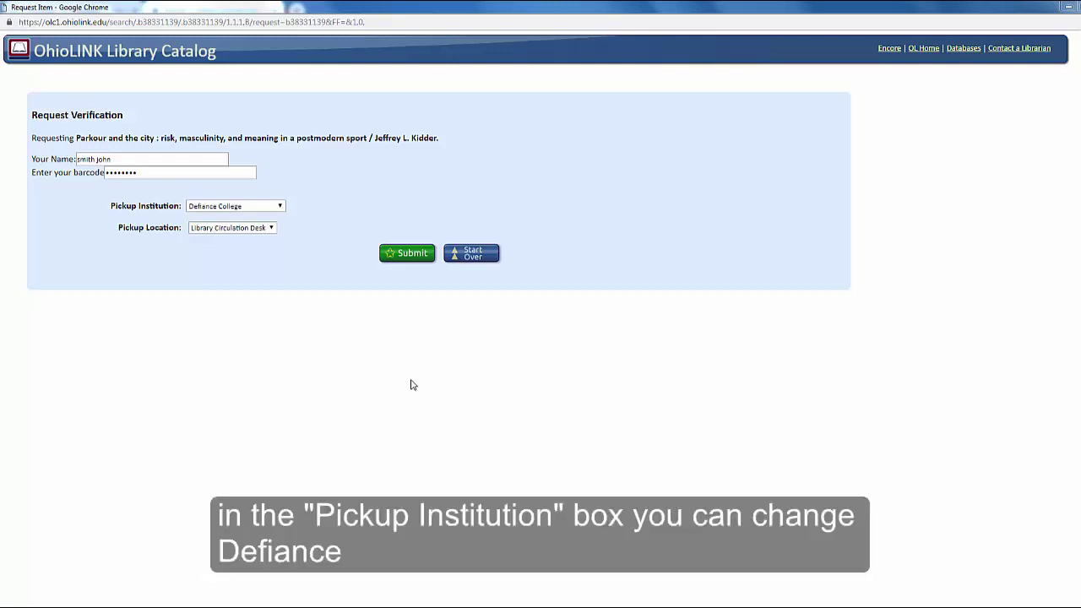
Step: Set the pickup institution to Ohio State U and the pickup location to OSU Lima Regional Campus
{"action": "left_click", "coordinate": [279, 207]}
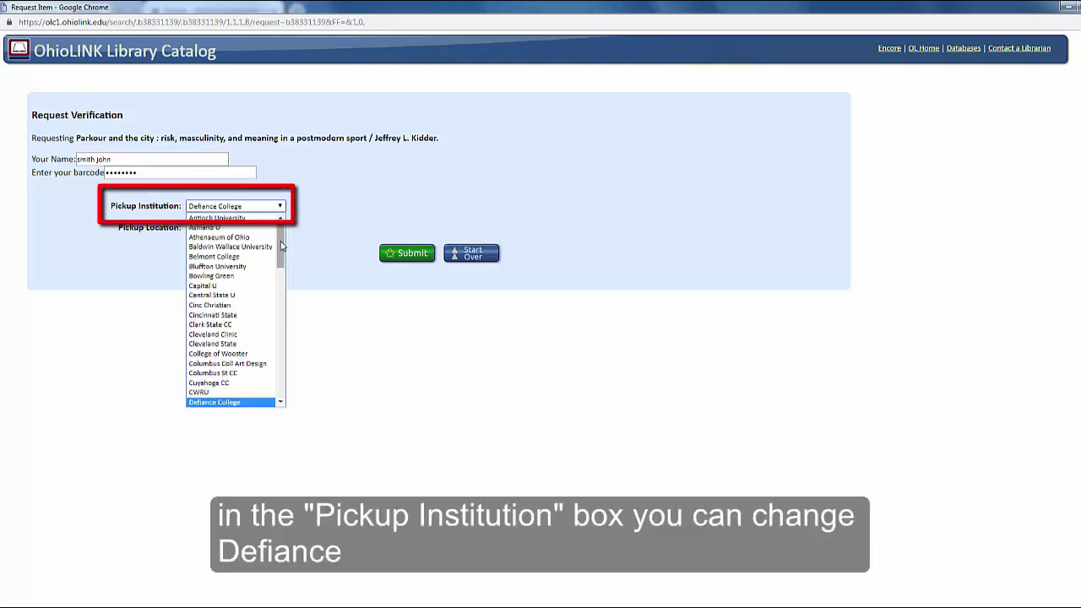
{"action": "scroll", "coordinate": [279, 261], "scroll_direction": "down", "scroll_amount": 1}
{"action": "left_click_drag", "start_coordinate": [279, 261], "coordinate": [281, 334]}
{"action": "left_click", "coordinate": [248, 378]}
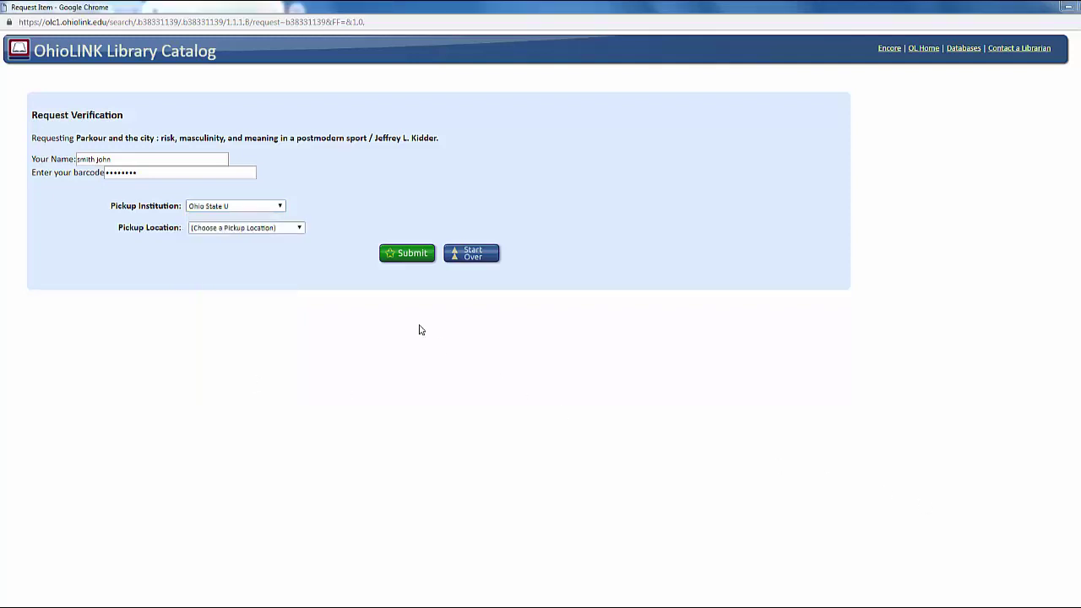
{"action": "left_click", "coordinate": [299, 228]}
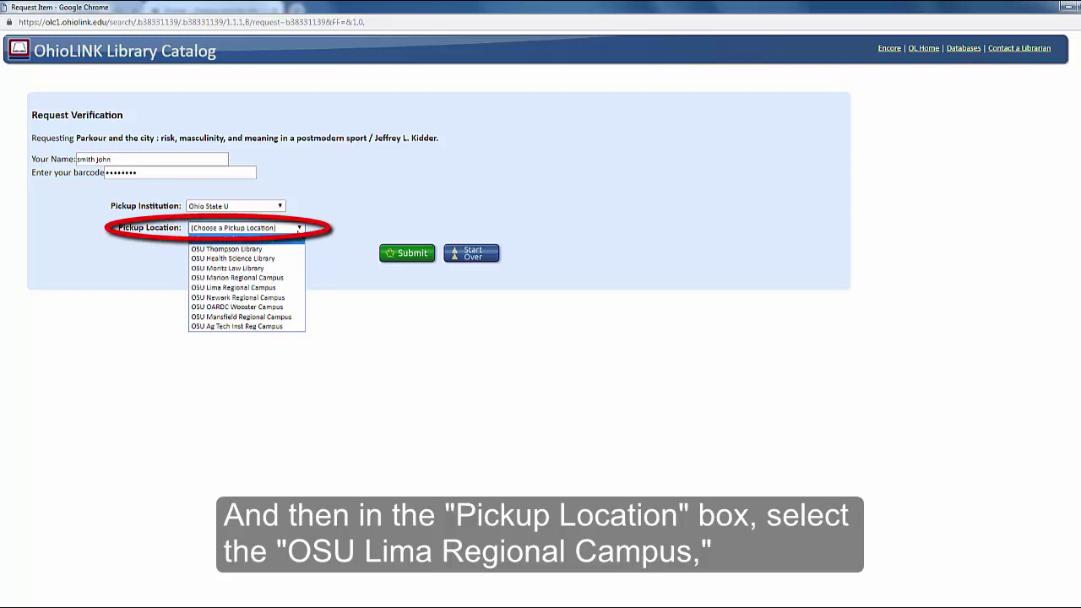
{"action": "left_click", "coordinate": [254, 287]}
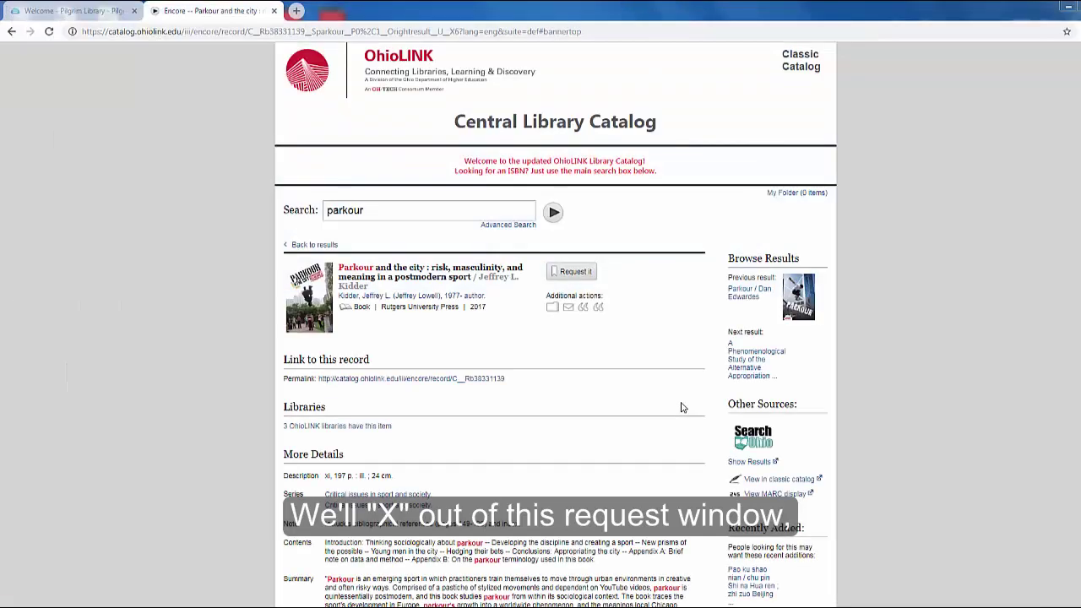
Step: Return to the parkour results and set up an Advanced Search limited to Electronic Book format and the Bowling Green State University location
{"action": "left_click", "coordinate": [314, 245]}
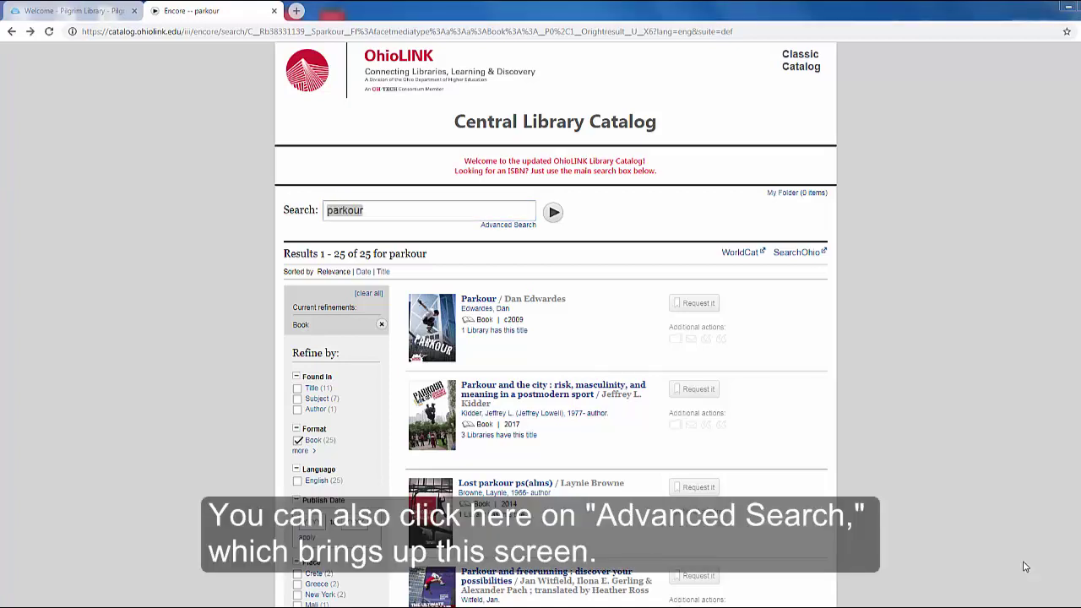
{"action": "left_click", "coordinate": [510, 226]}
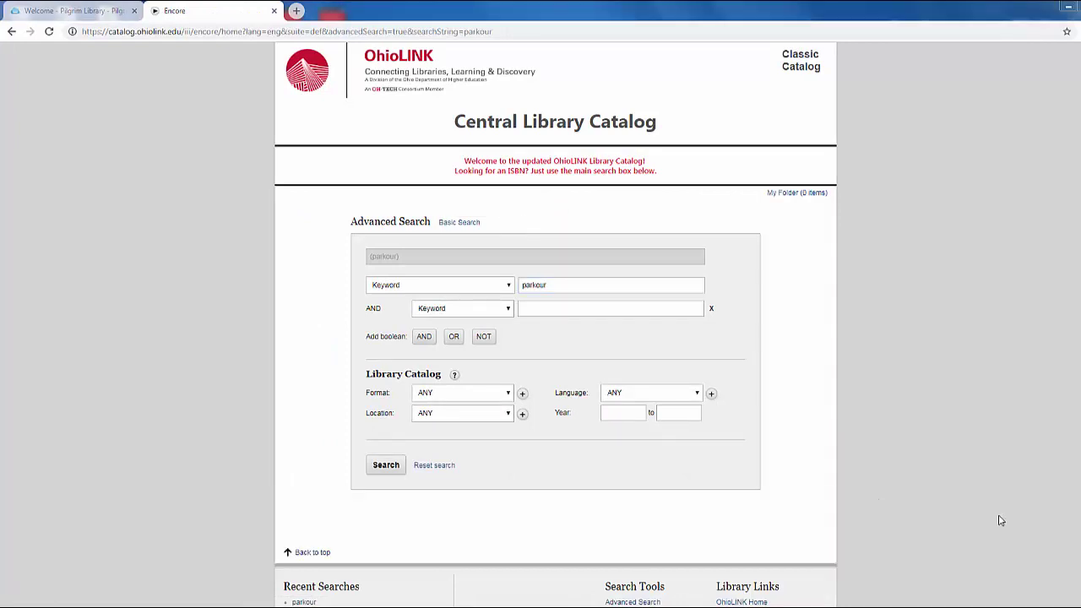
{"action": "left_click", "coordinate": [509, 393]}
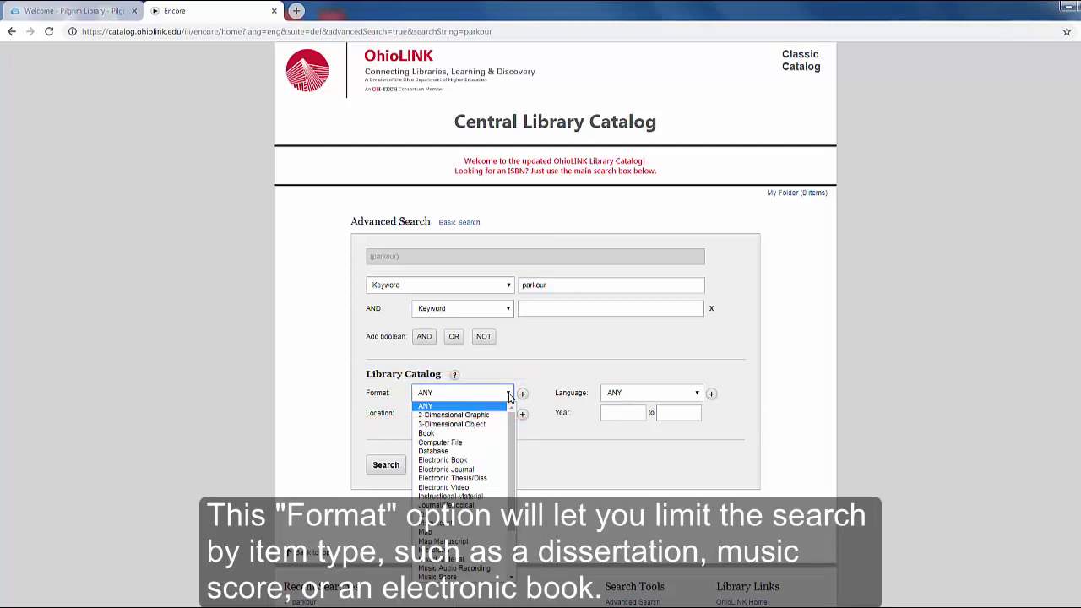
{"action": "left_click", "coordinate": [469, 461]}
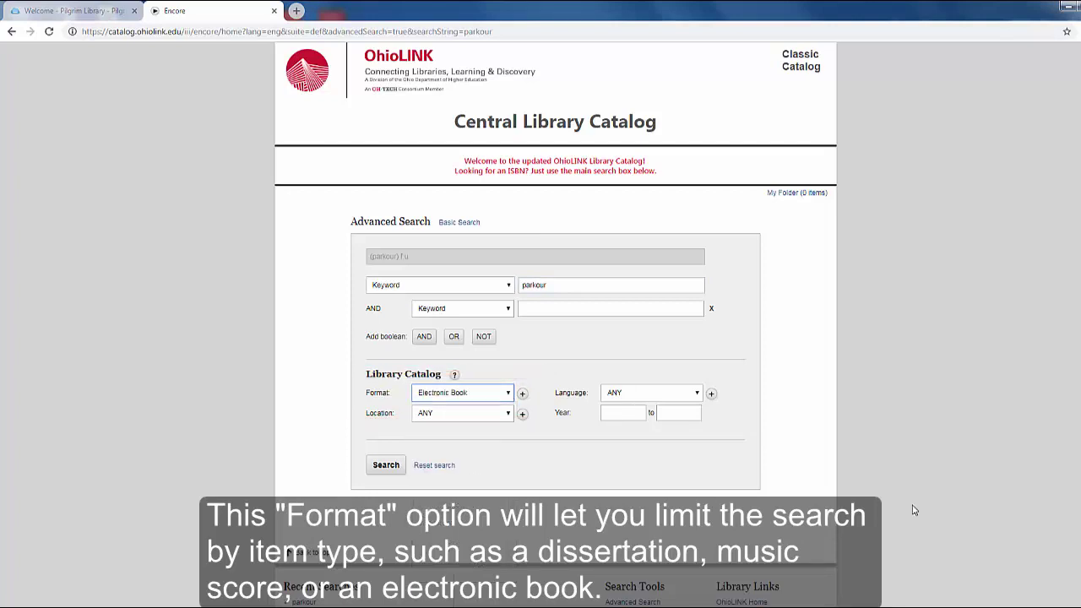
{"action": "left_click", "coordinate": [507, 413]}
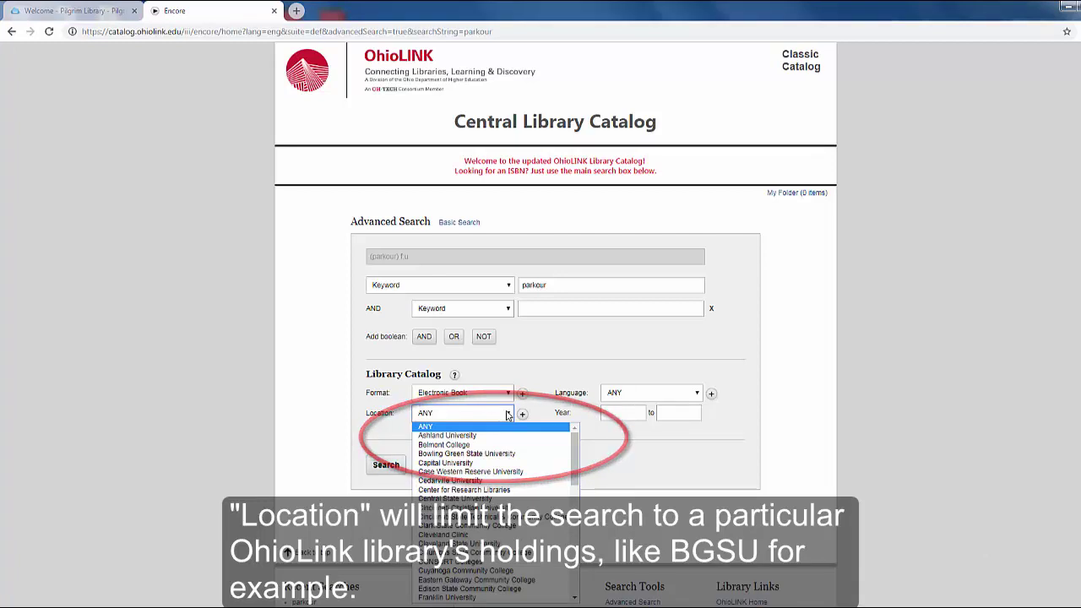
{"action": "left_click", "coordinate": [448, 453]}
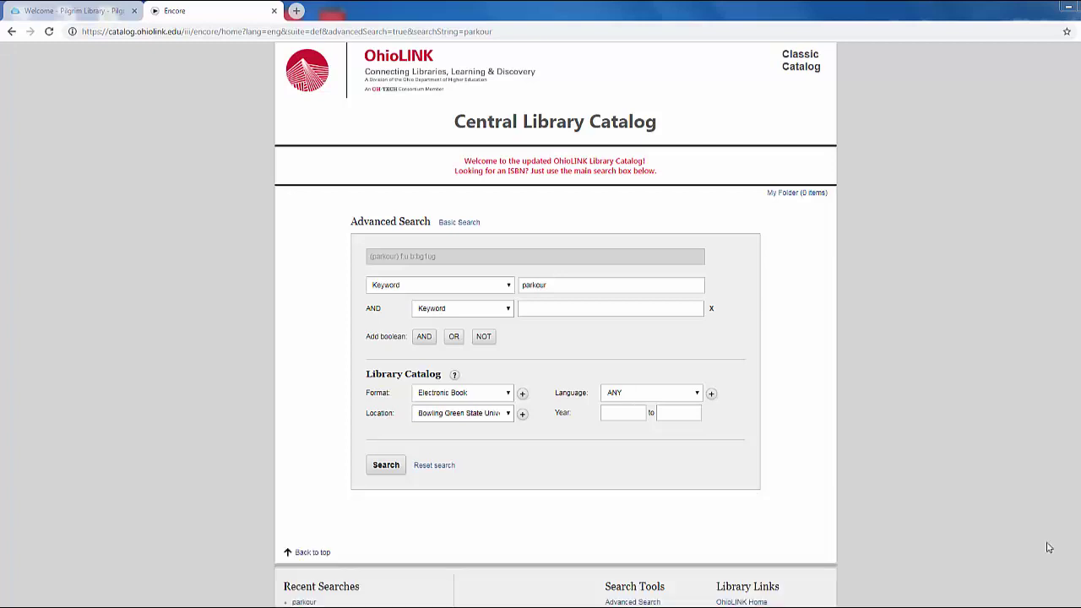
Step: Switch back to the Pilgrim Library home page and open its Staff Contact page
{"action": "left_click", "coordinate": [98, 17]}
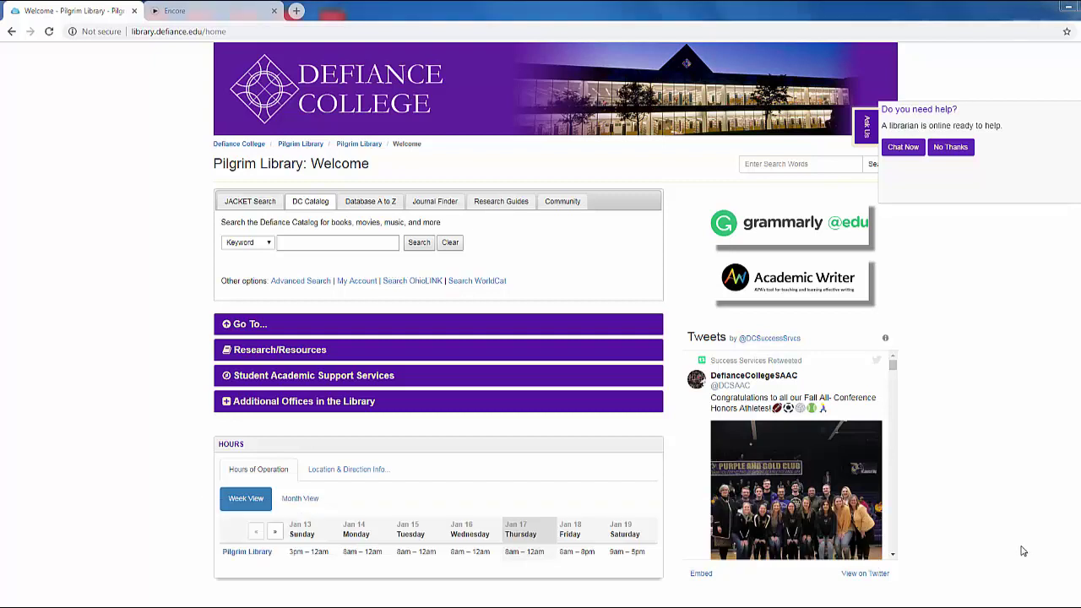
{"action": "left_click", "coordinate": [245, 327]}
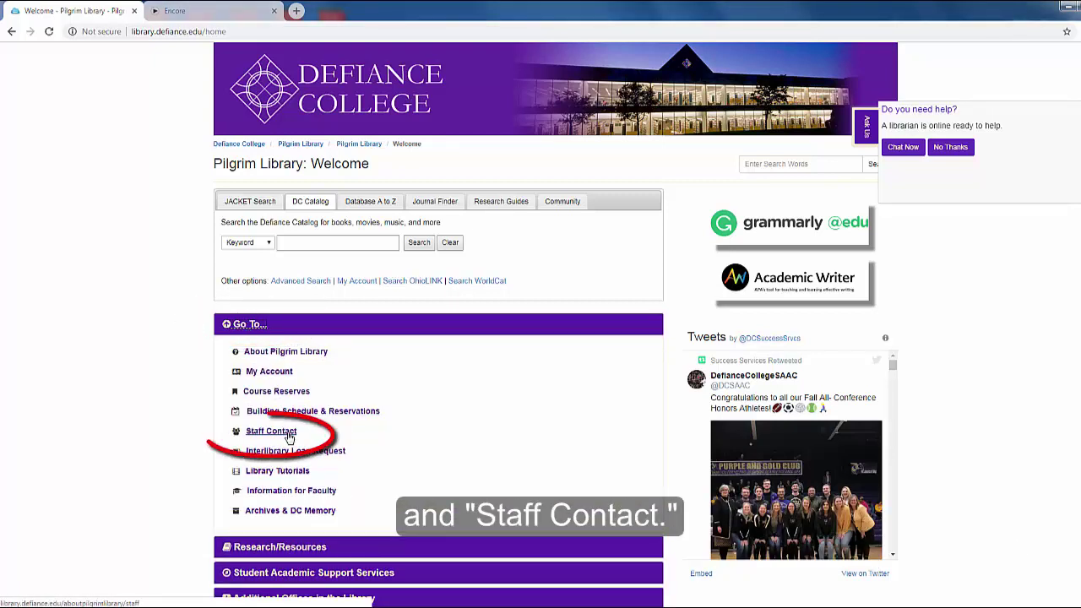
{"action": "left_click", "coordinate": [287, 432]}
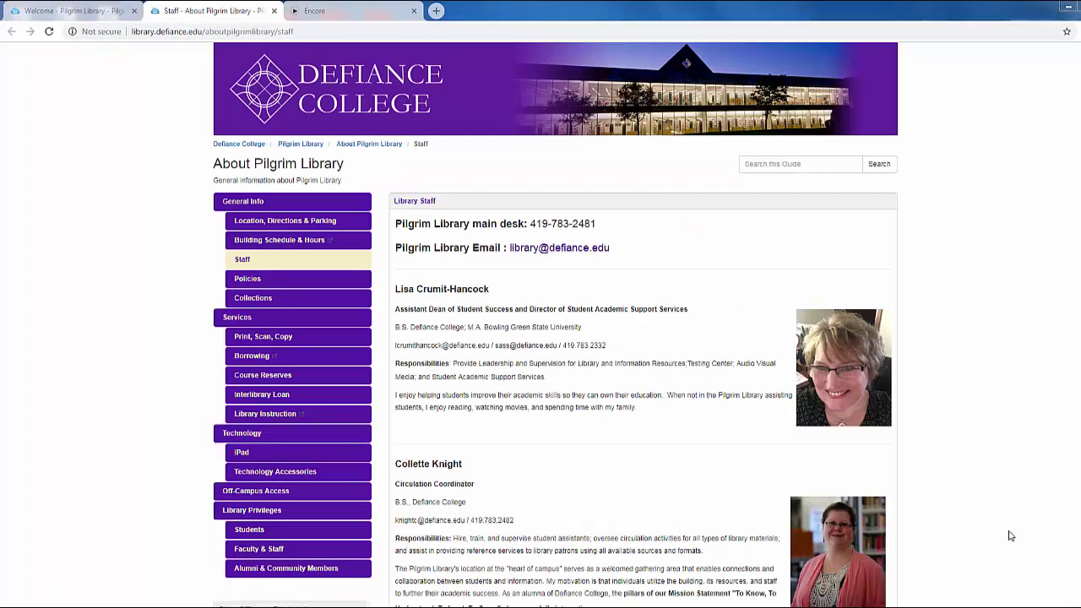